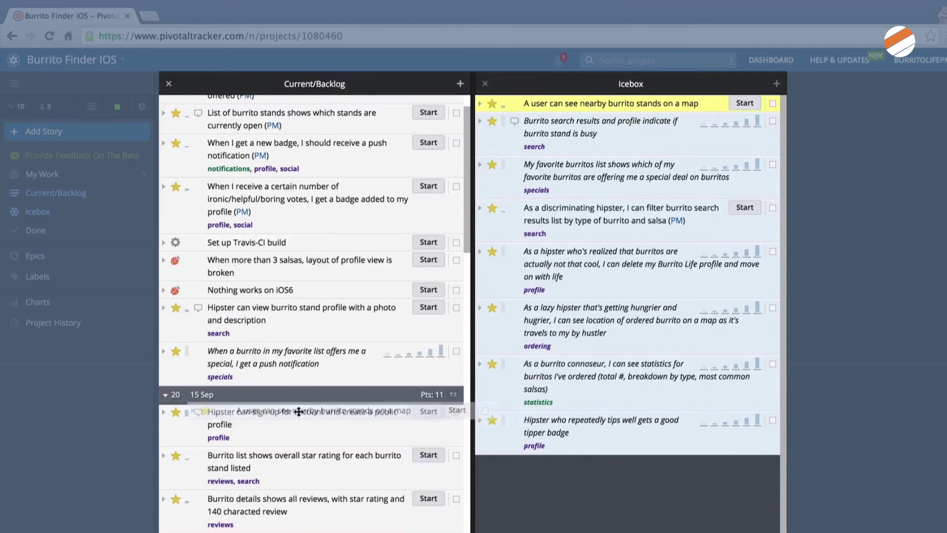
# Drag the 'nearby burrito stands on a map' story from Icebox to above the 15 Sep iteration
pyautogui.moveTo(299, 412); pyautogui.dragTo(300, 412)
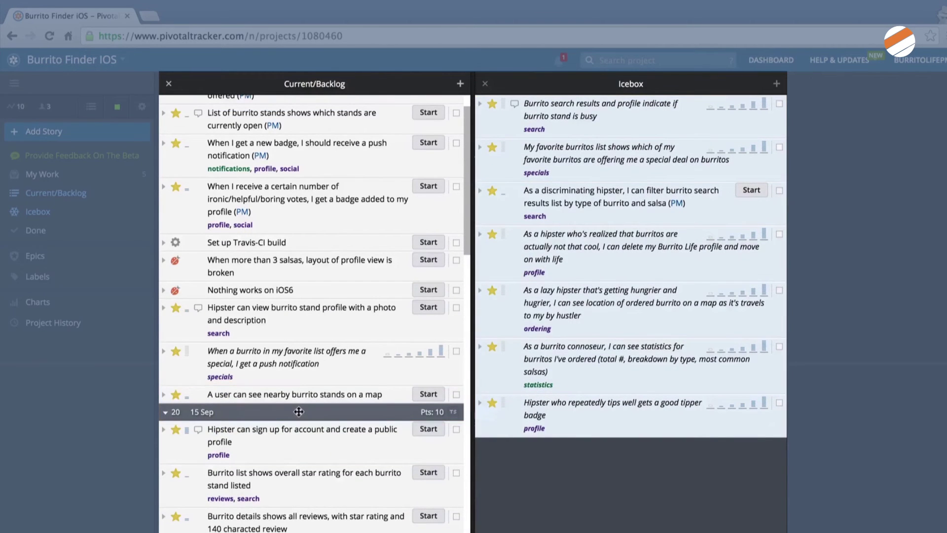